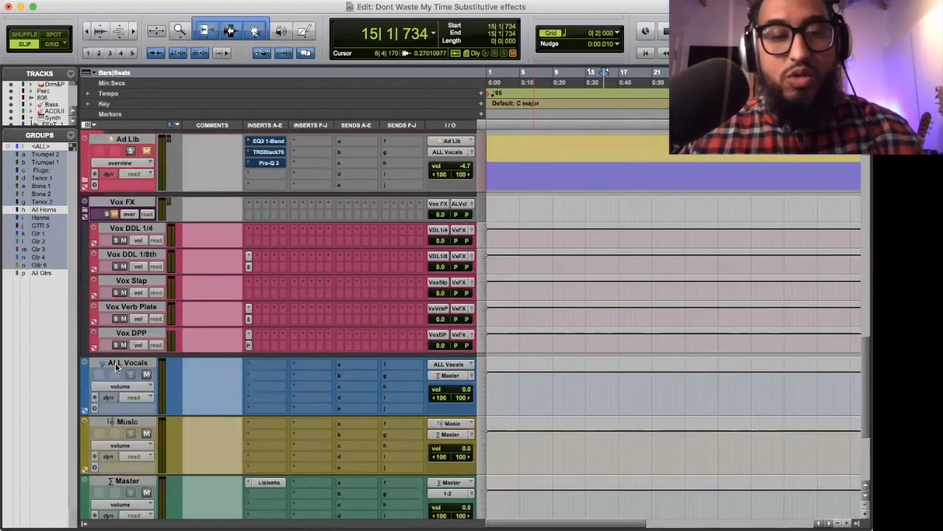
Select the ALL Vocals track and view the tape echo settings on the Vox DDL 1/8th effects track.
click(116, 363)
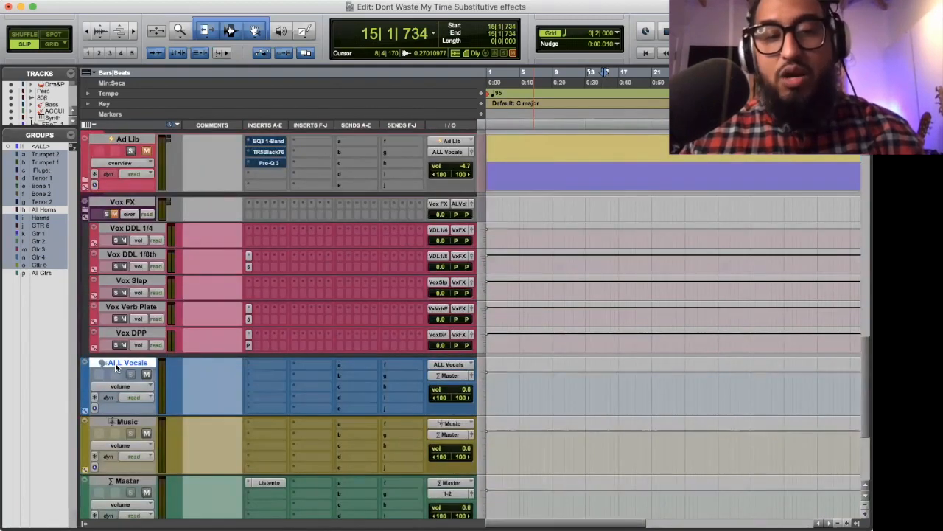
scroll(124, 350, up, 3)
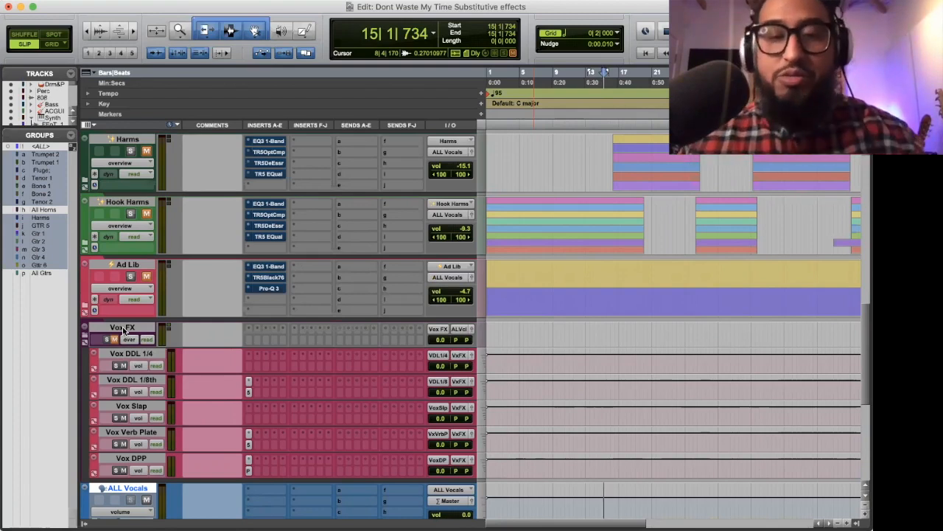
scroll(124, 329, down, 5)
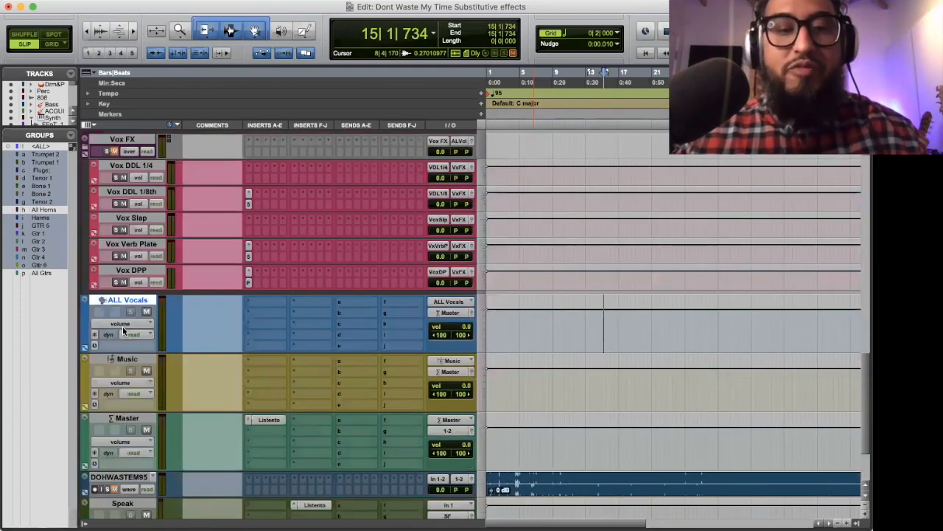
click(248, 205)
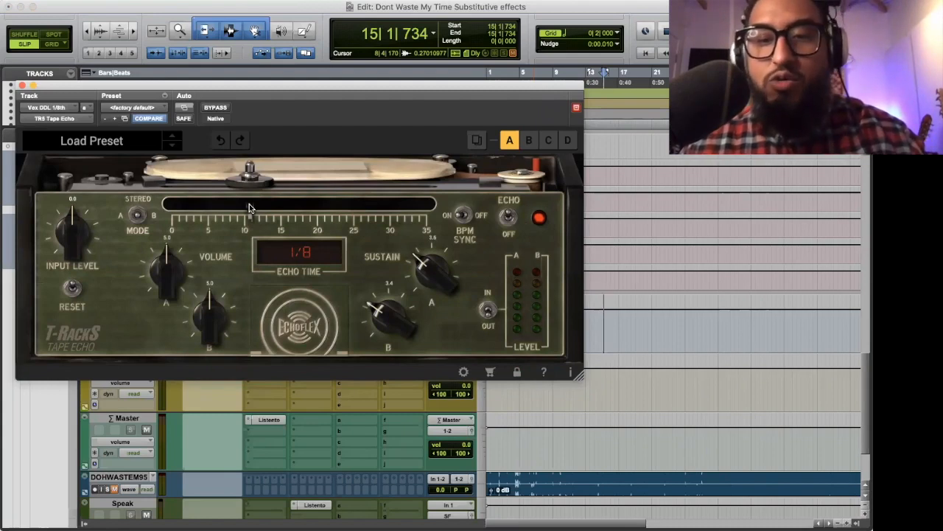
click(22, 86)
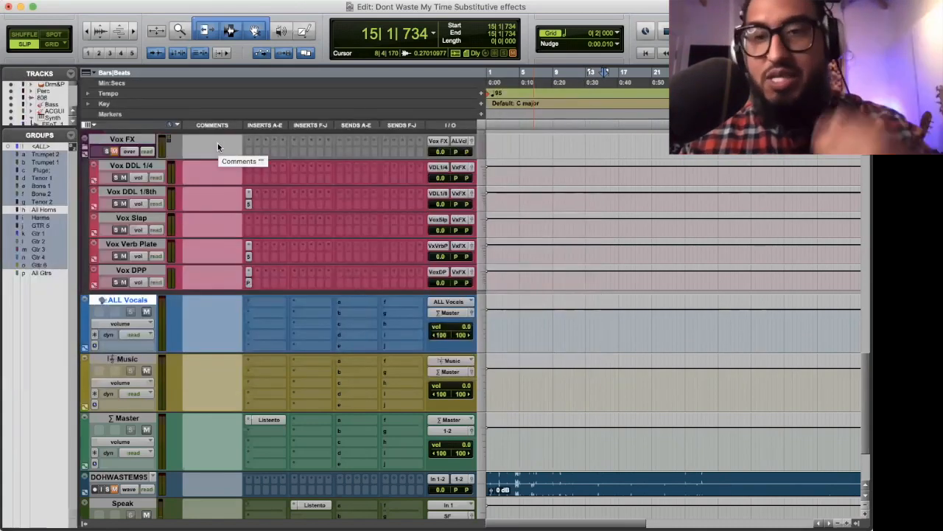
View the plate reverb's advanced settings on Vox Verb Plate and the Pitch II settings on Vox DPP.
click(249, 256)
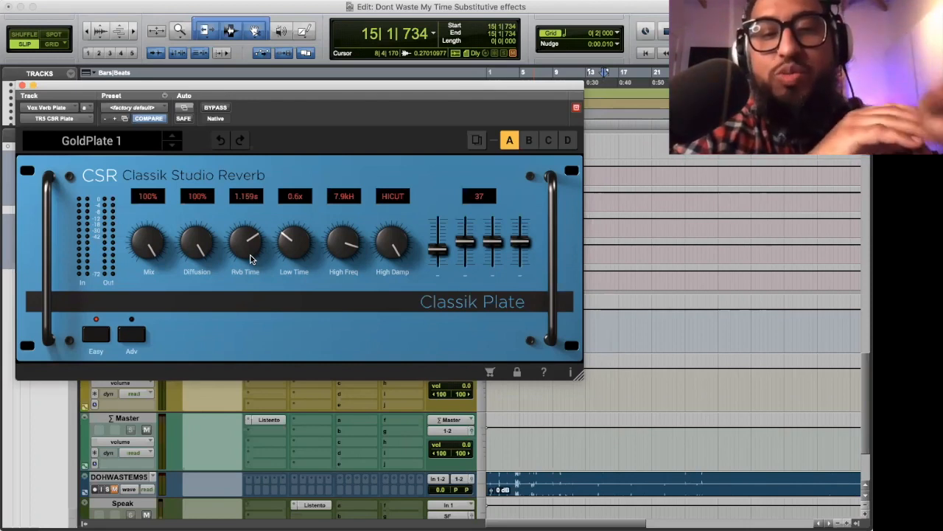
click(130, 334)
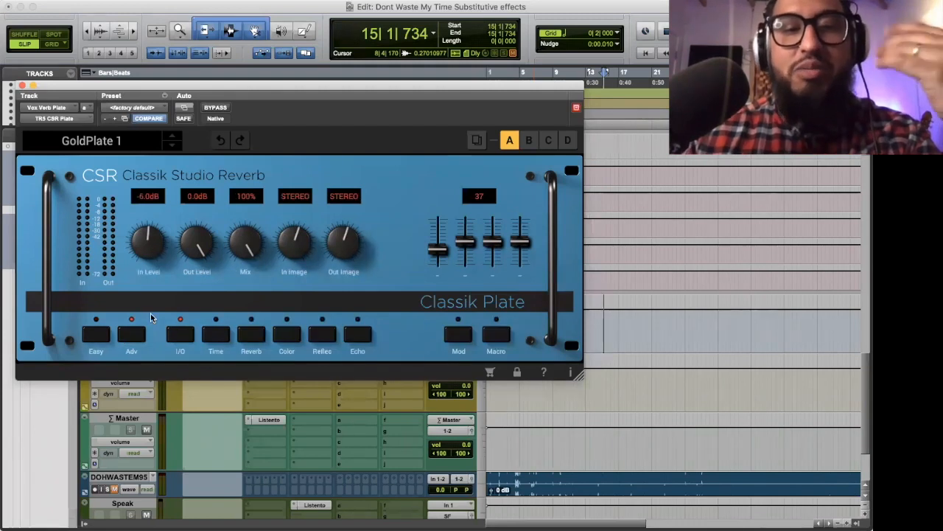
click(22, 85)
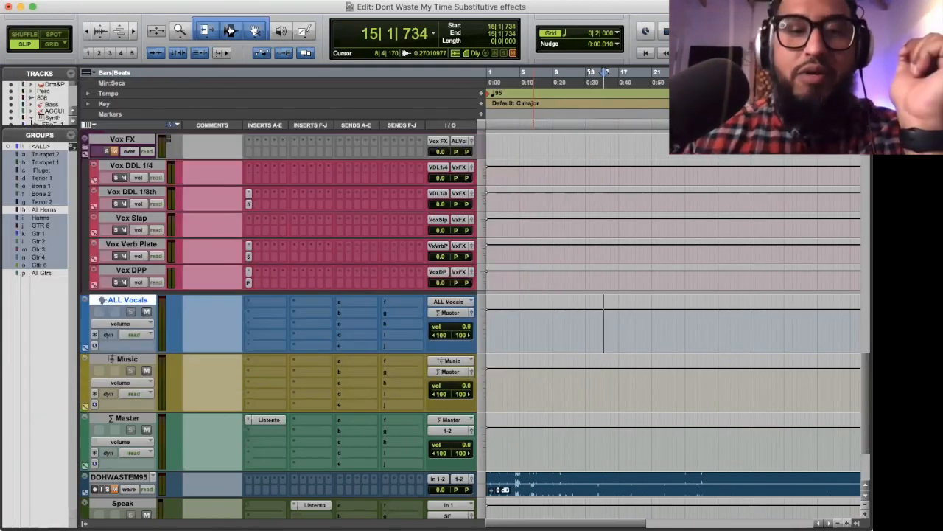
click(248, 282)
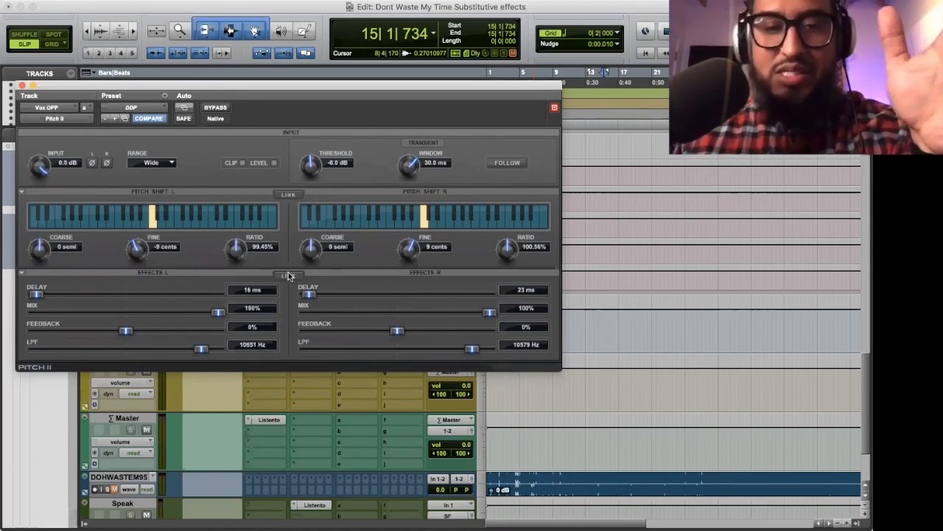
click(21, 86)
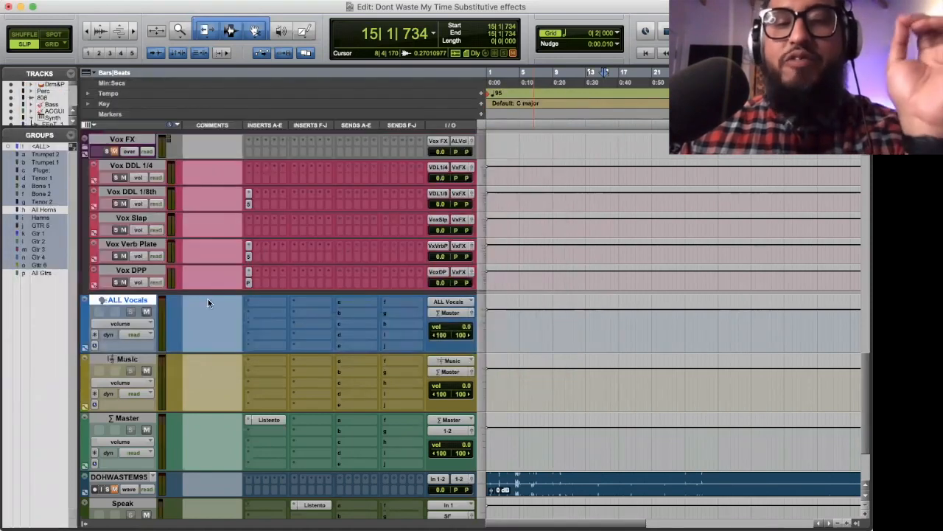
Play the lead vocal from 4|4|000 and unmute the Lead track's send to Vox DPP.
scroll(245, 335, up, 10)
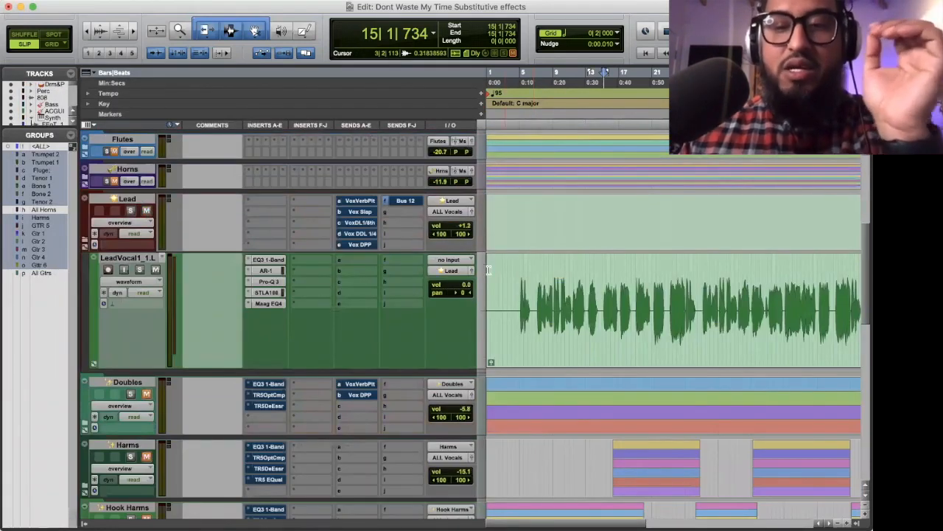
click(516, 286)
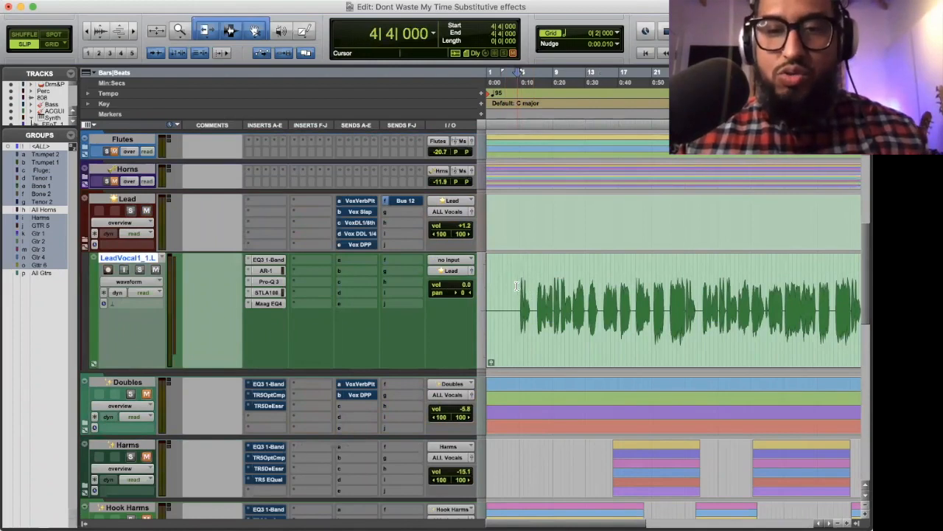
click(360, 245)
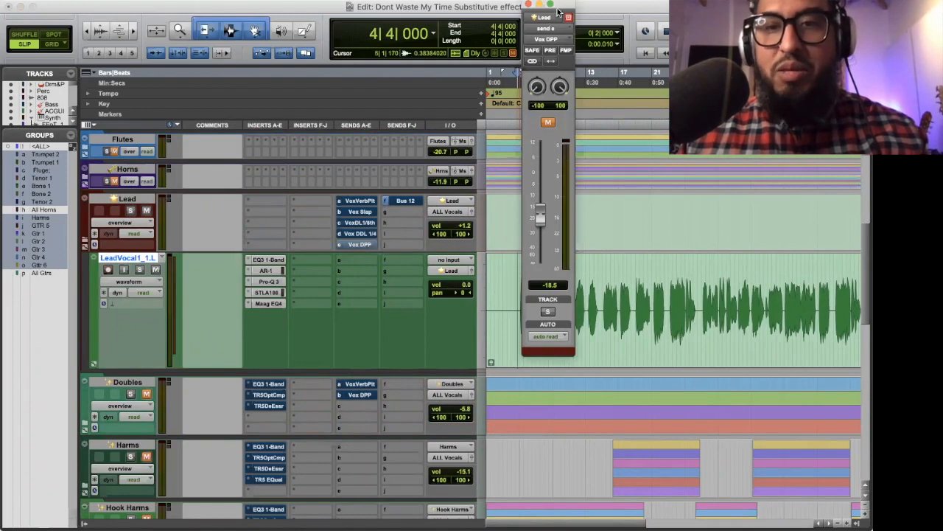
drag(558, 11, 448, 6)
key(space)
click(442, 123)
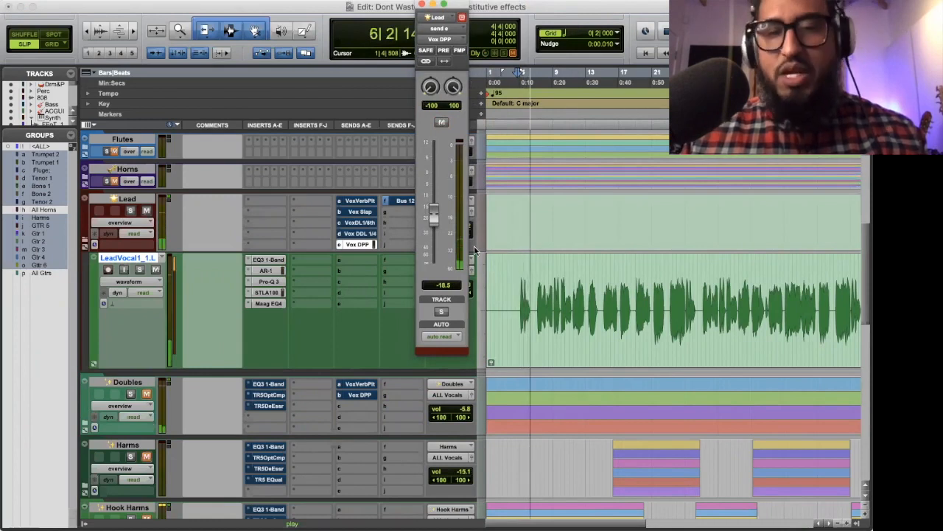
Sweep the Lead track's Vox DPP send level during playback, settle it at -17.4 dB and stop playback.
drag(435, 218, 435, 159)
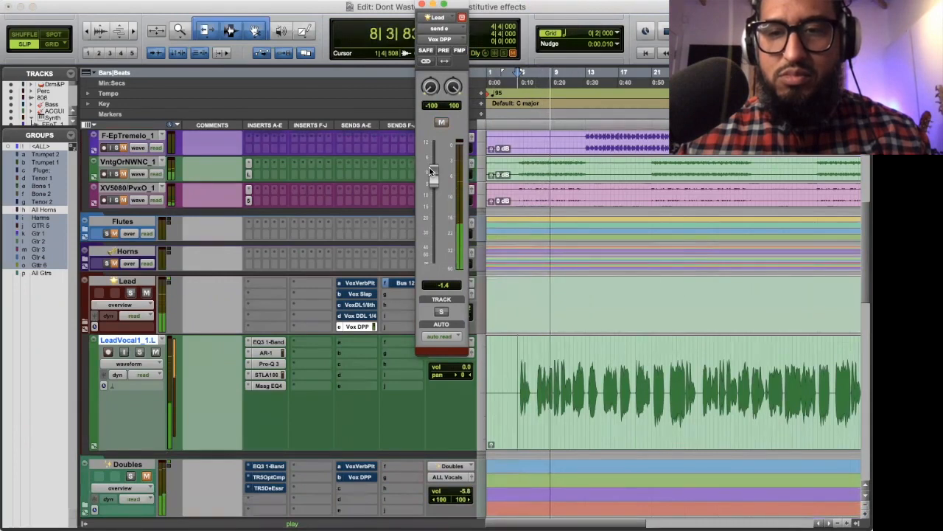
drag(429, 169, 428, 321)
drag(429, 275, 430, 207)
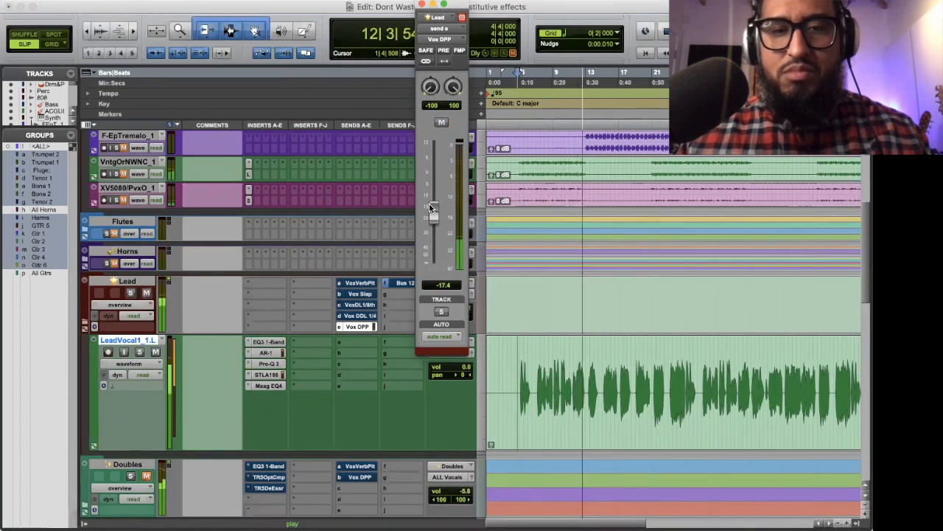
key(space)
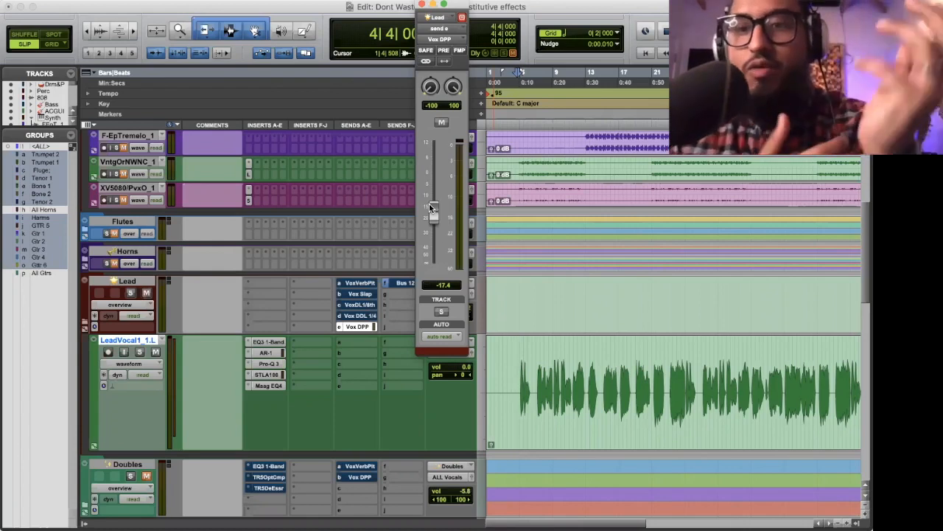
Zoom in on the timeline and compare the lead vocal with the Vox DPP send muted and unmuted during playback.
key(super+bracketright)
key(space)
click(442, 123)
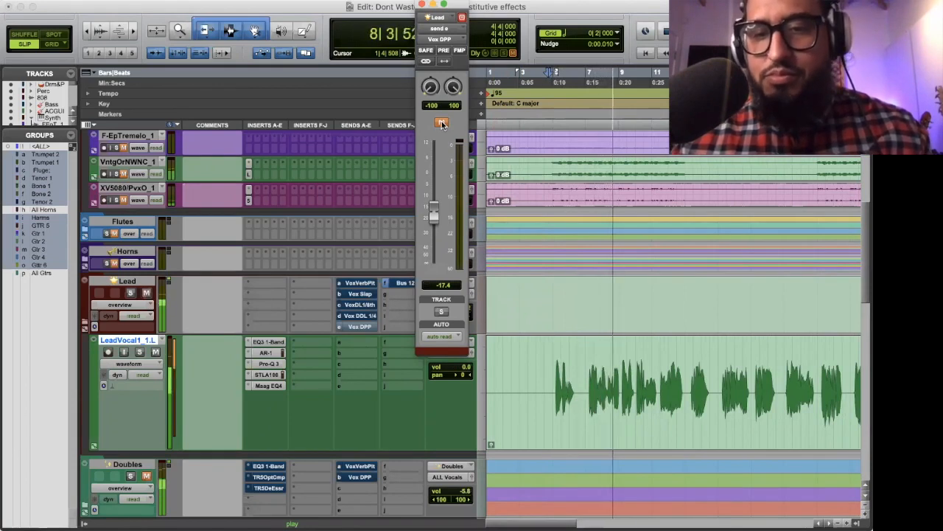
click(442, 122)
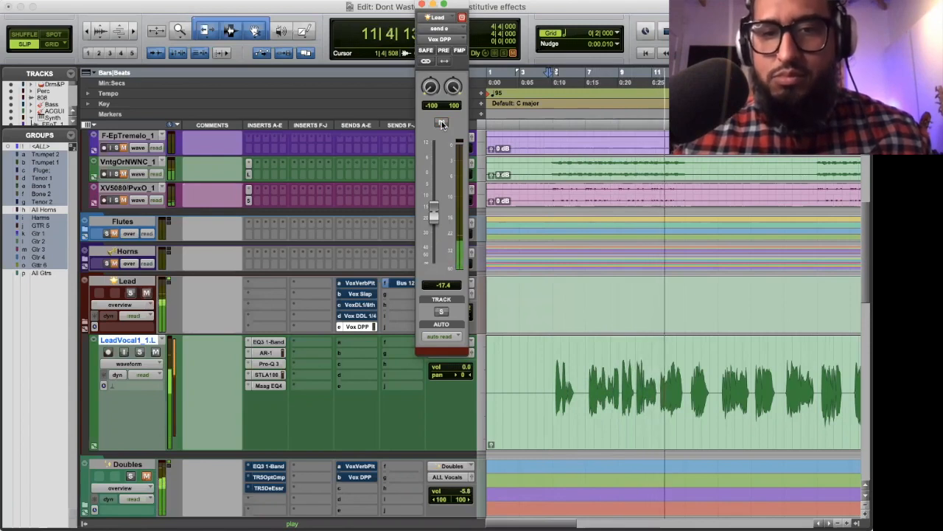
click(442, 123)
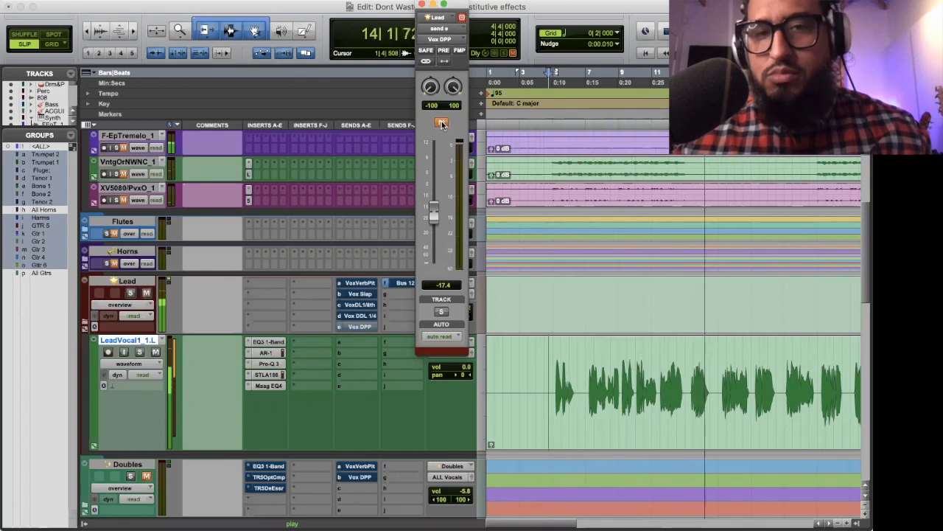
click(441, 123)
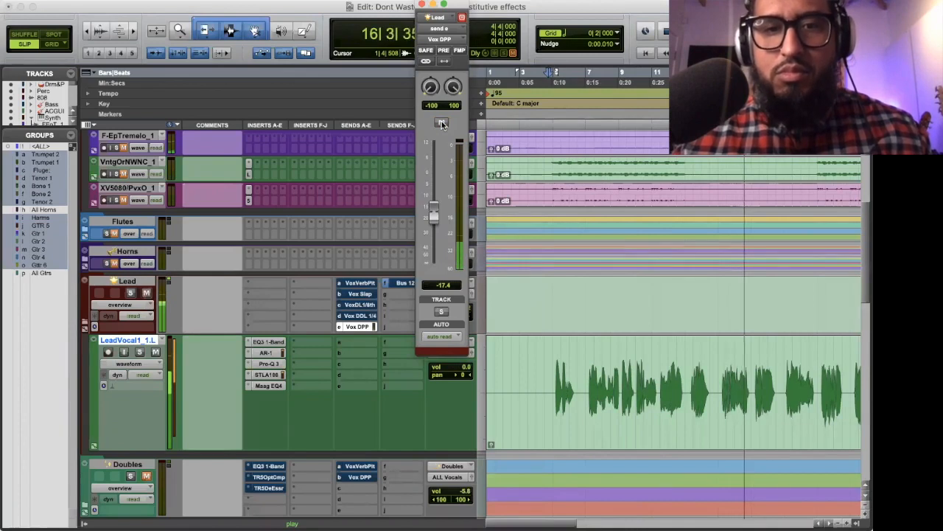
key(space)
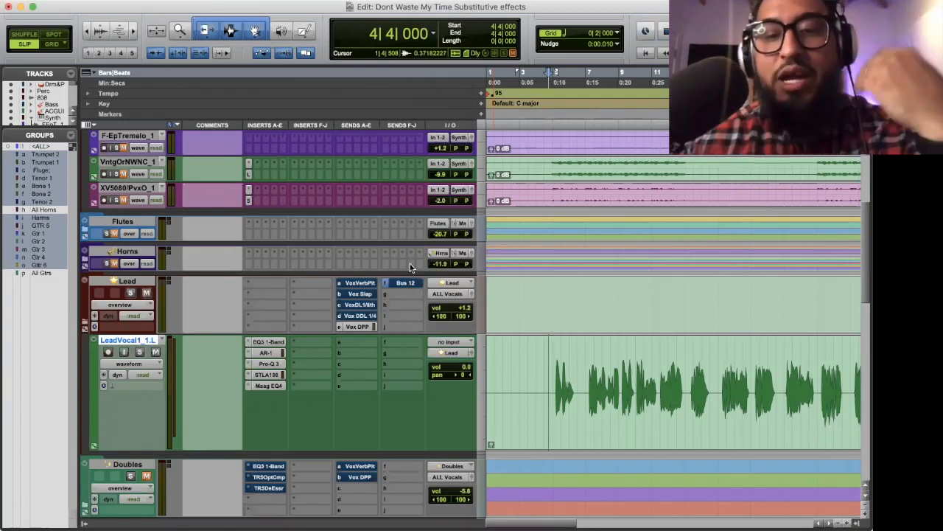
Unmute the Lead track's send to Vox Verb Plate, comparing the vocal with and without the plate reverb during playback.
scroll(410, 268, down, 8)
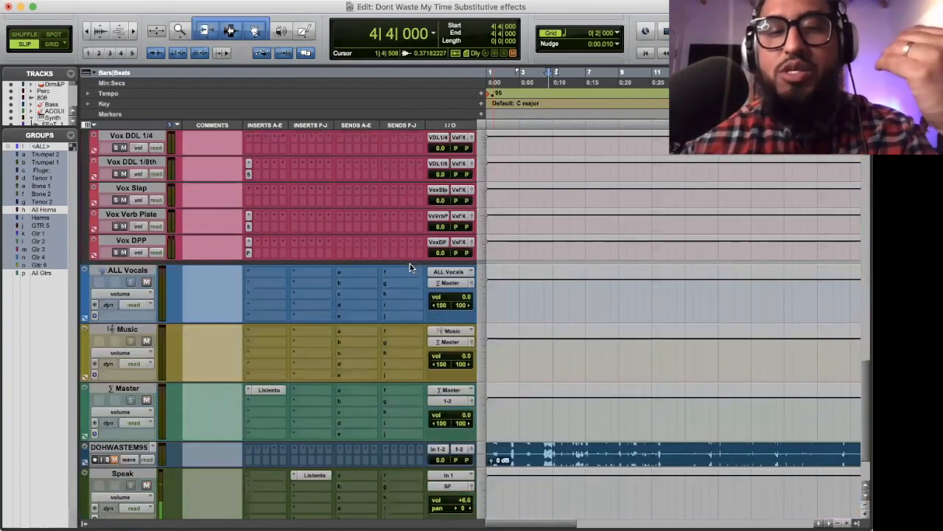
scroll(411, 268, up, 5)
scroll(409, 263, up, 5)
scroll(410, 263, down, 2)
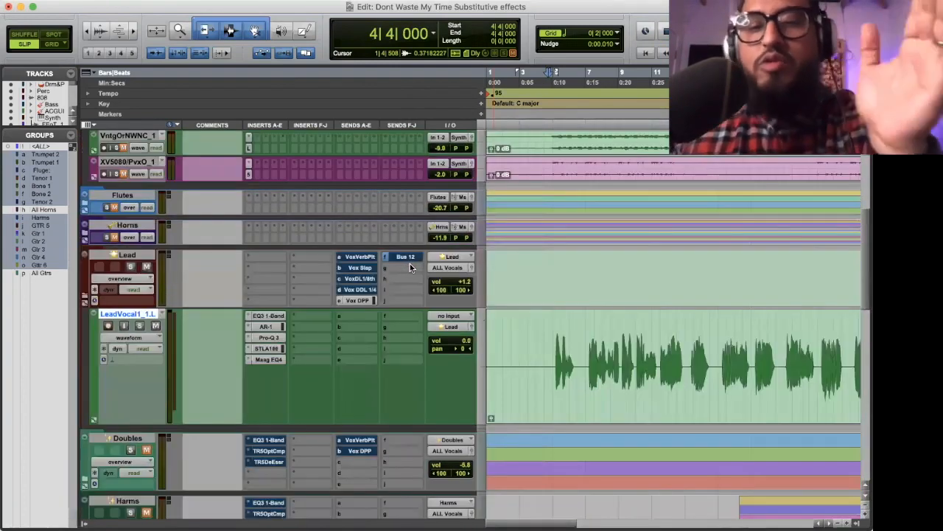
click(360, 257)
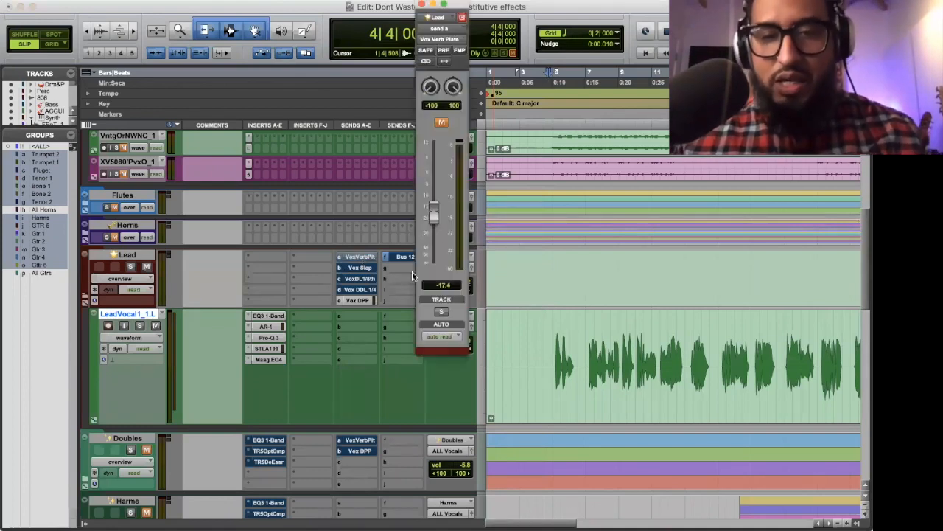
key(space)
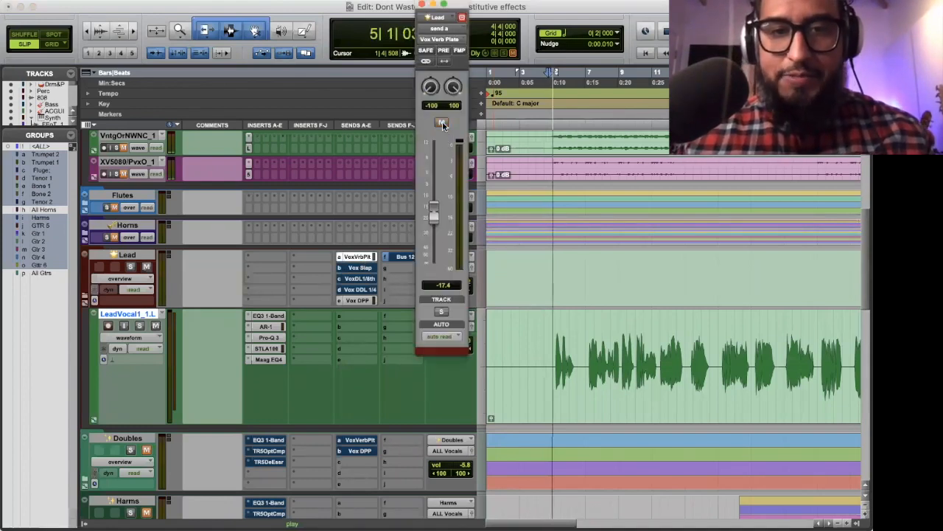
click(442, 122)
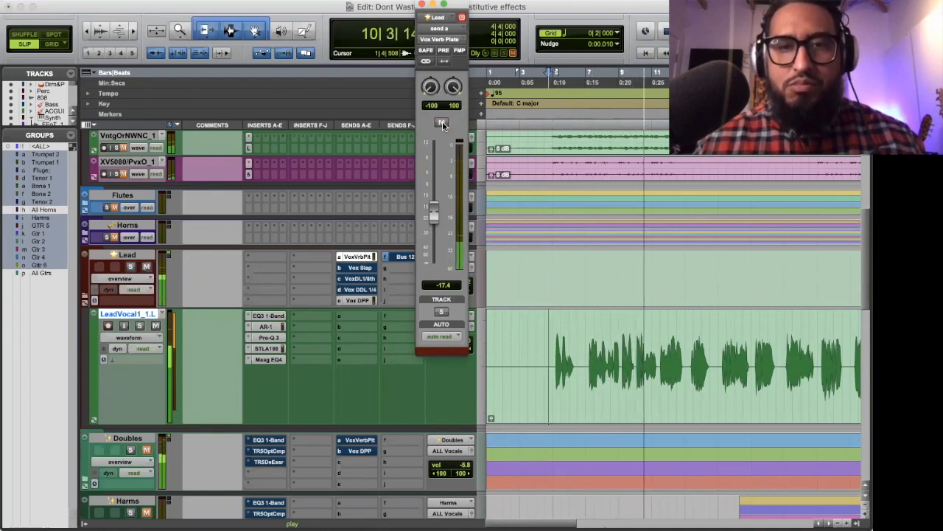
click(443, 123)
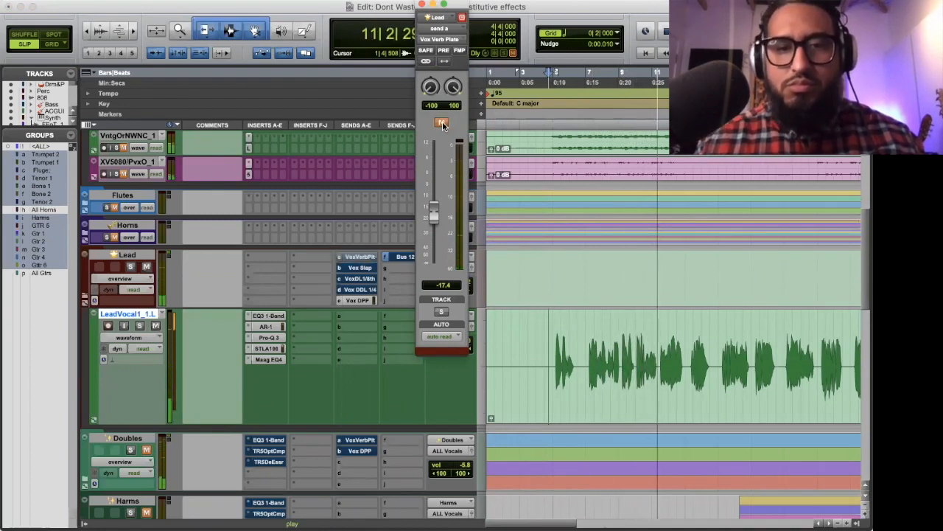
click(443, 123)
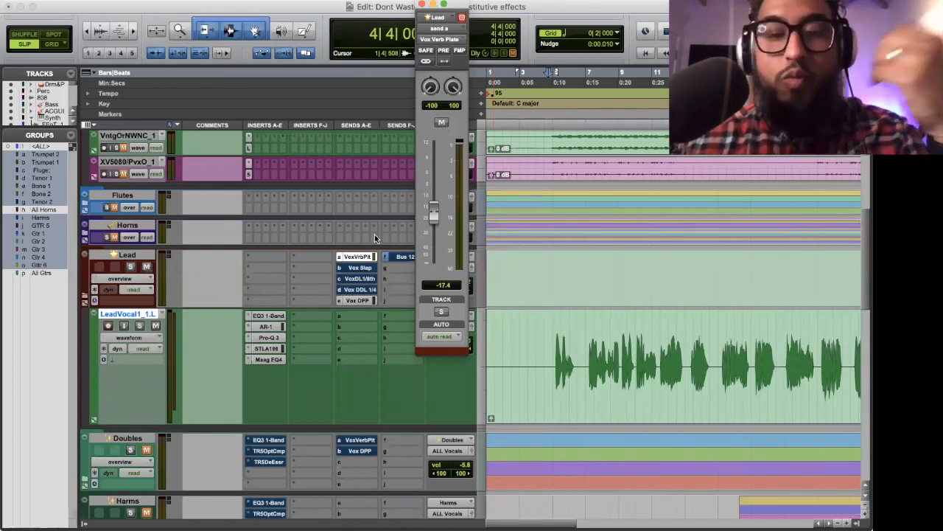
Unmute the Lead track's send to the Vox DDL 1/8th delay.
click(357, 281)
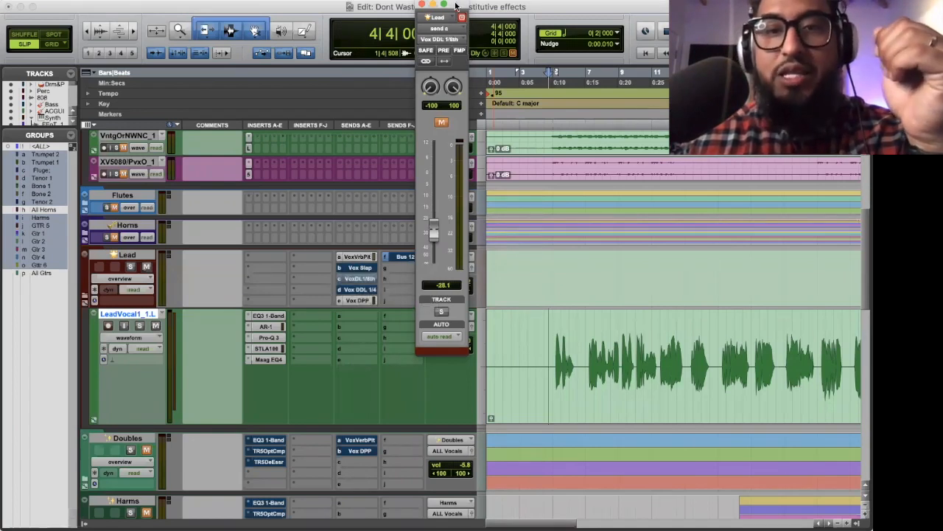
drag(461, 6, 446, 6)
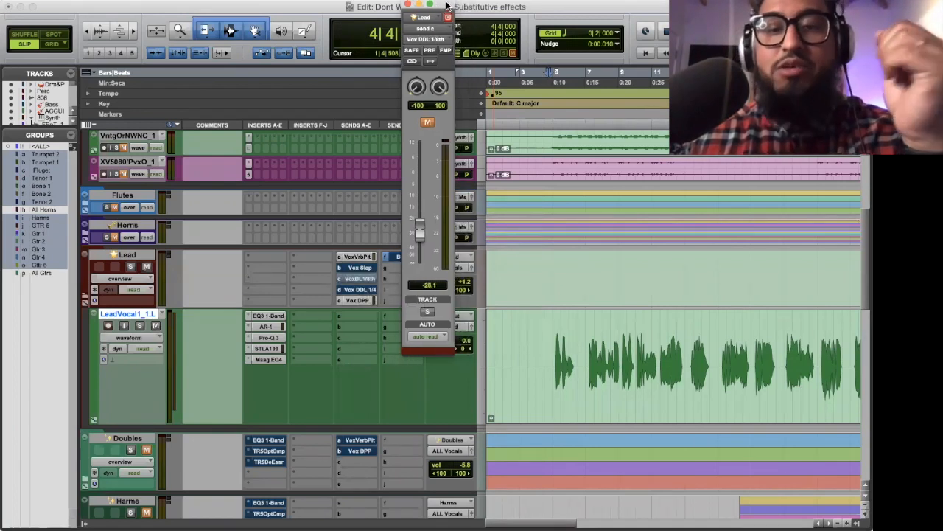
click(427, 123)
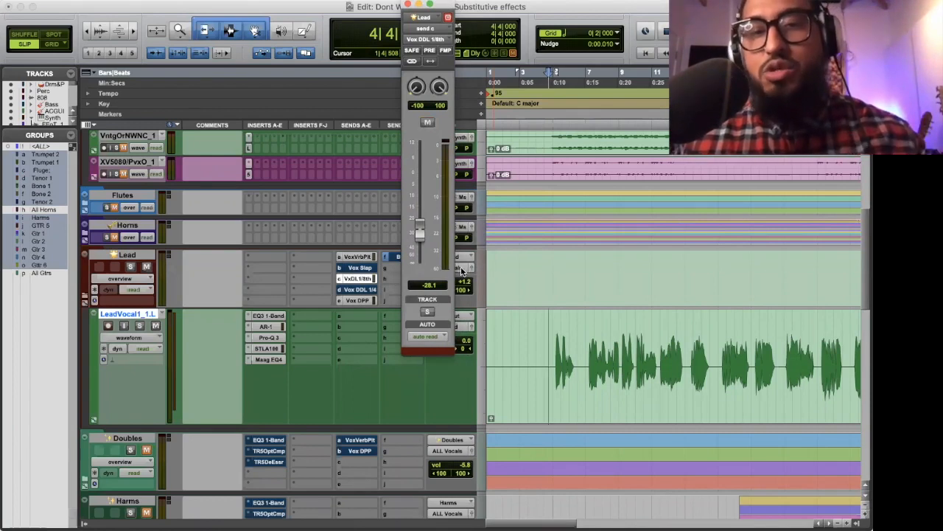
Open the tape echo on the Vox DDL 1/8th effects track.
scroll(461, 272, down, 10)
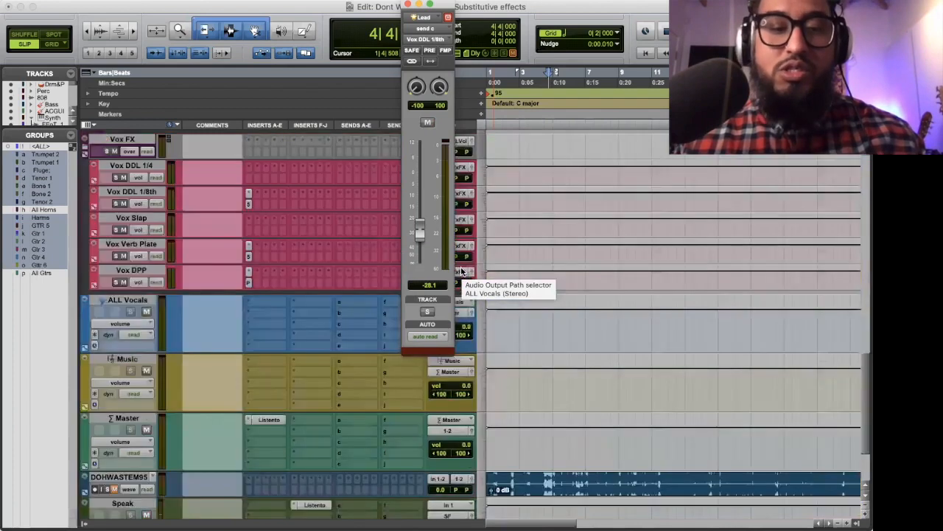
scroll(311, 250, up, 2)
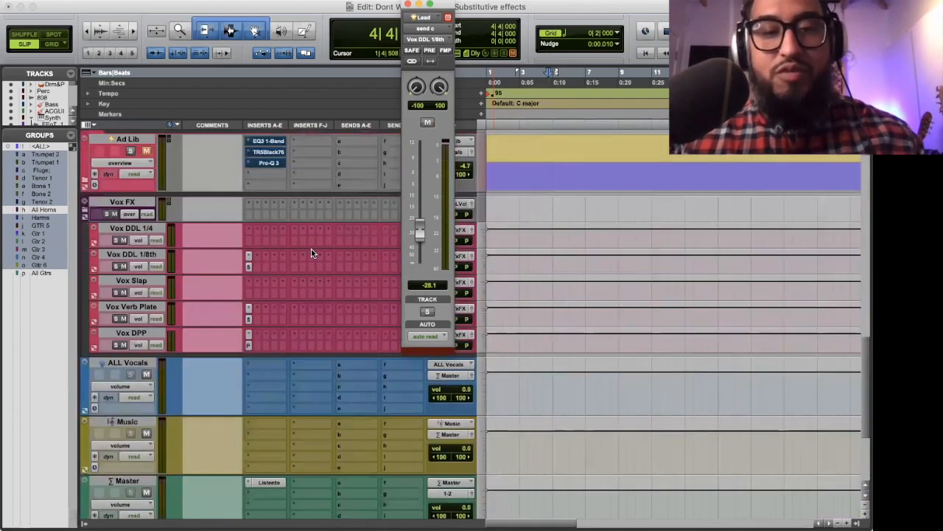
click(249, 267)
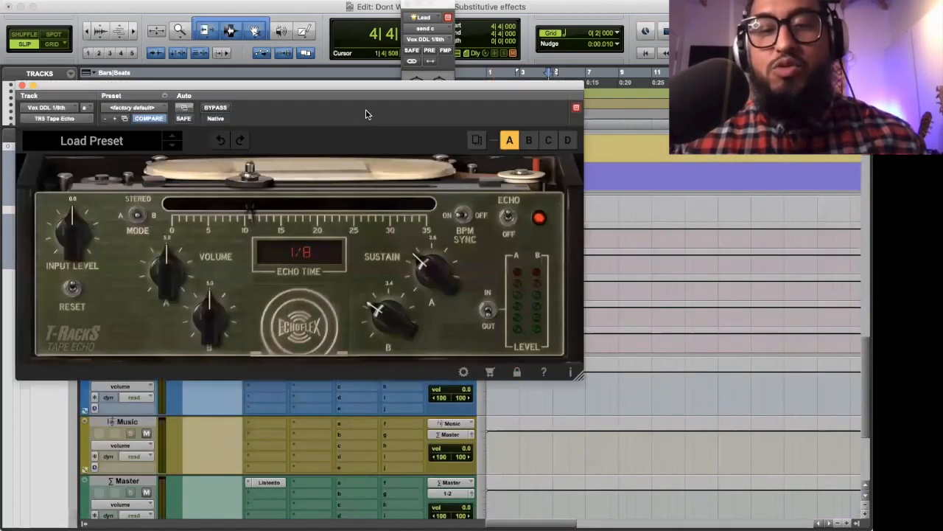
Close the tape echo and play back the lead vocal to audition the Vox DDL 1/8th delay.
click(23, 87)
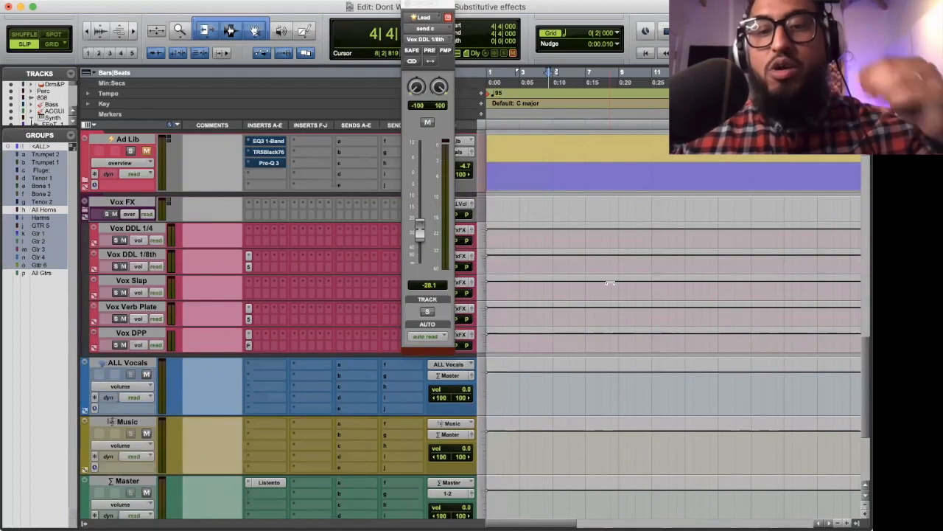
scroll(610, 282, up, 10)
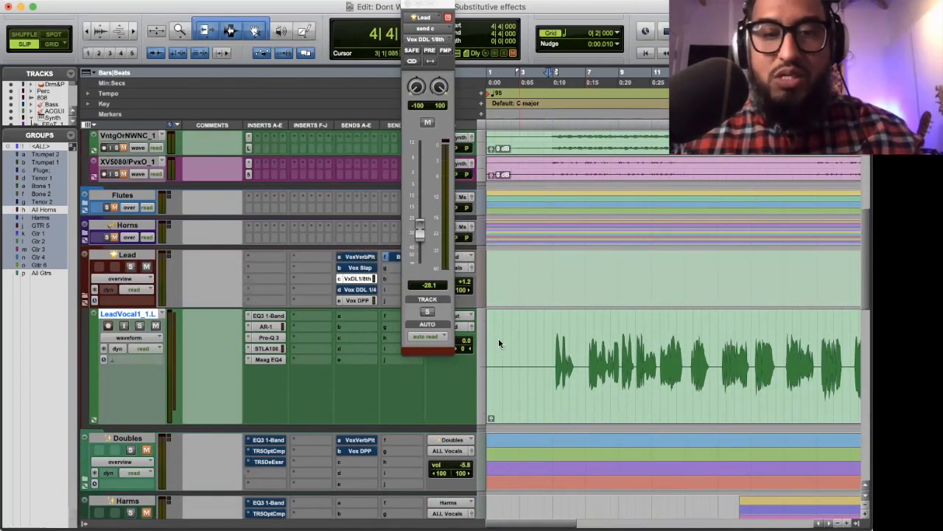
key(space)
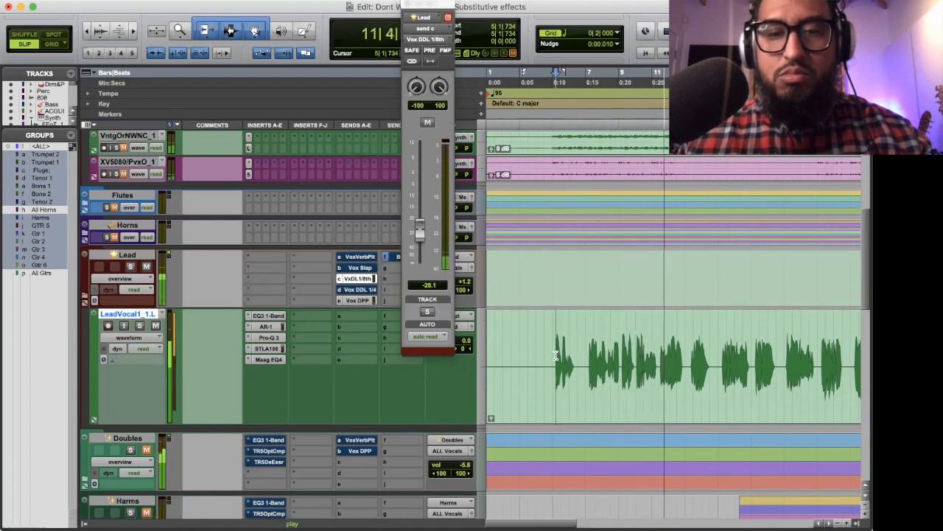
key(space)
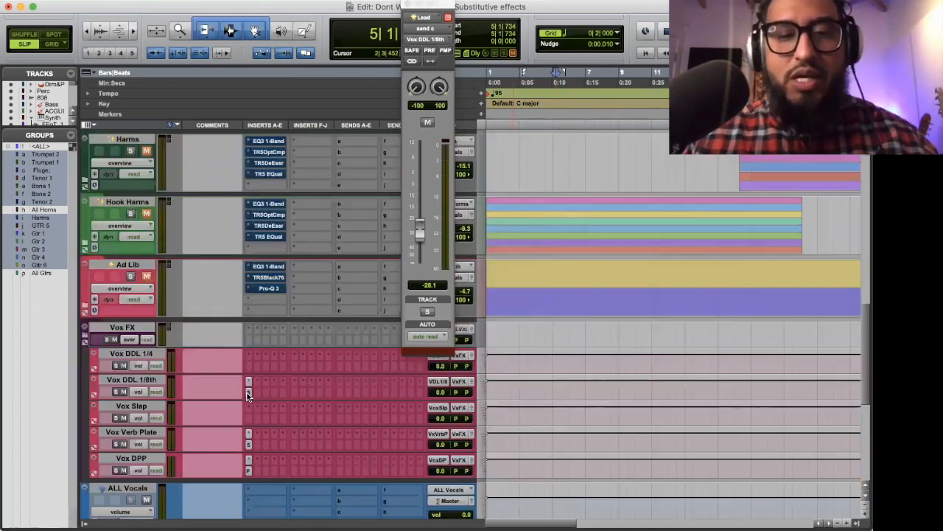
Reopen the tape echo on the Vox DDL 1/8th track to review its settings, and close it.
click(250, 392)
drag(284, 90, 344, 55)
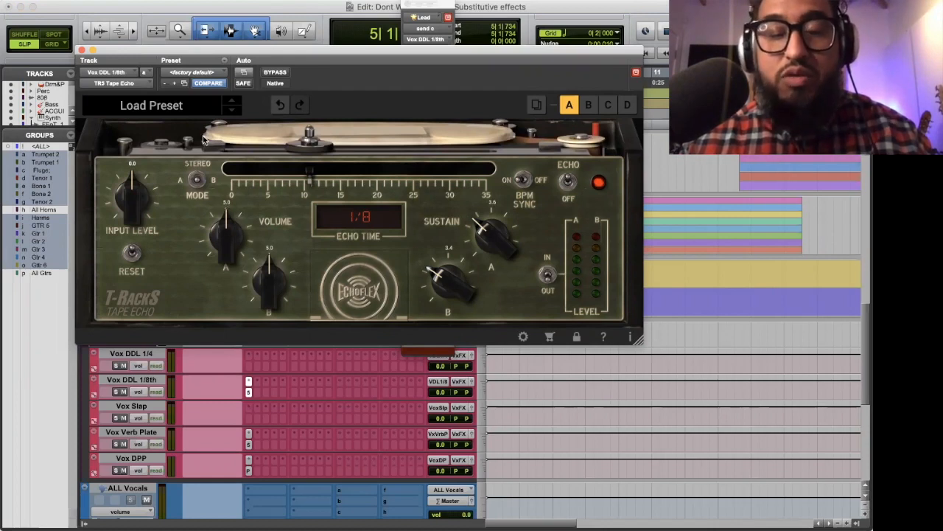
click(82, 50)
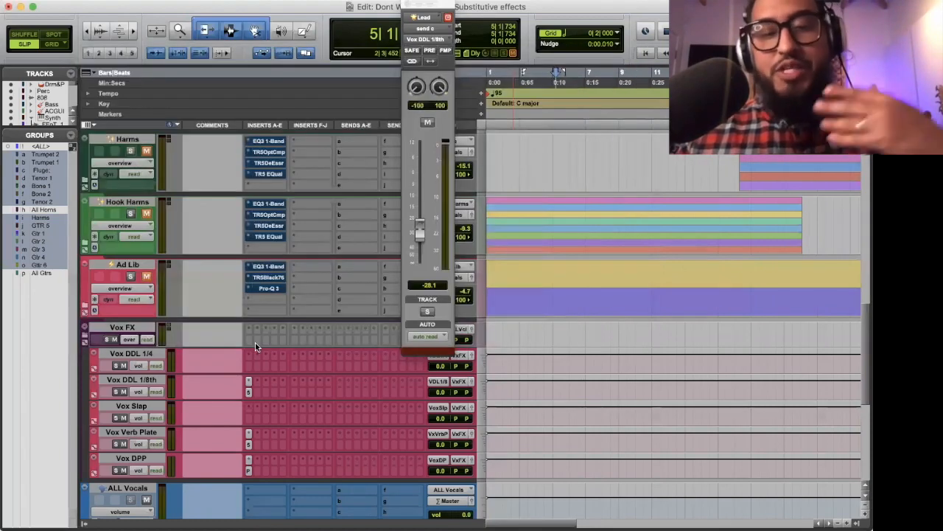
Insert the stereo Mod Delay III in the second insert slot of the Vox DDL 1/8th track.
click(256, 380)
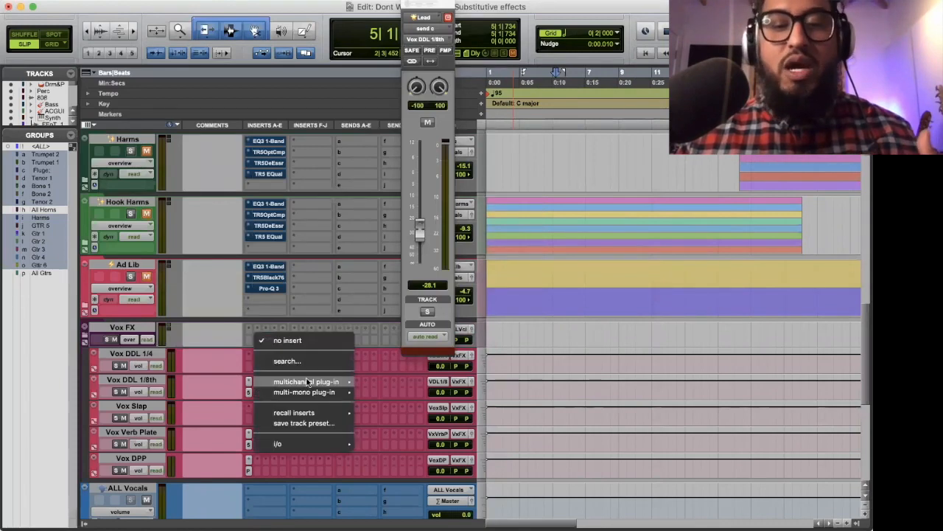
mouse_move(308, 382)
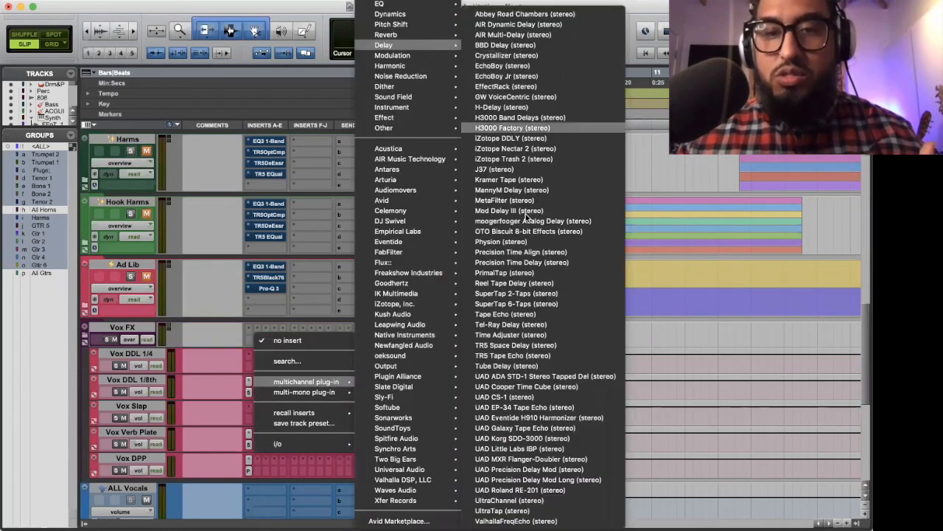
mouse_move(398, 200)
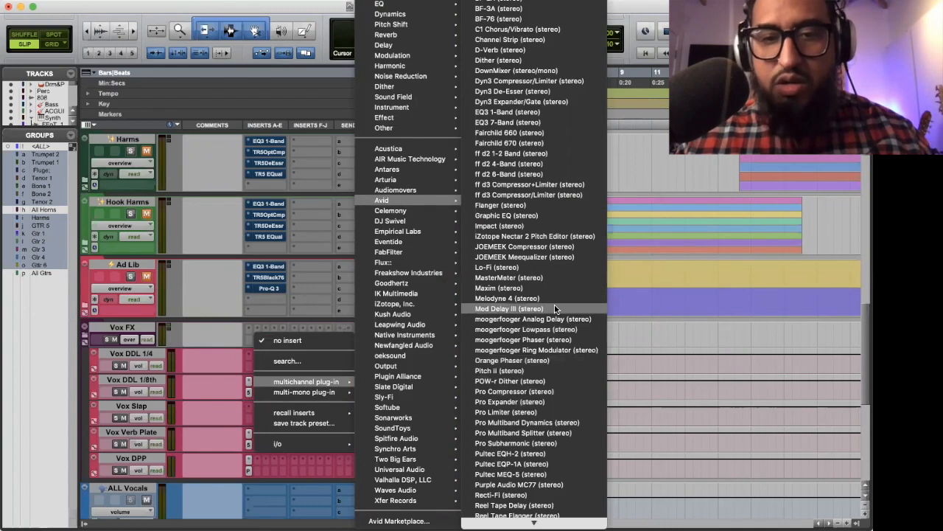
click(555, 308)
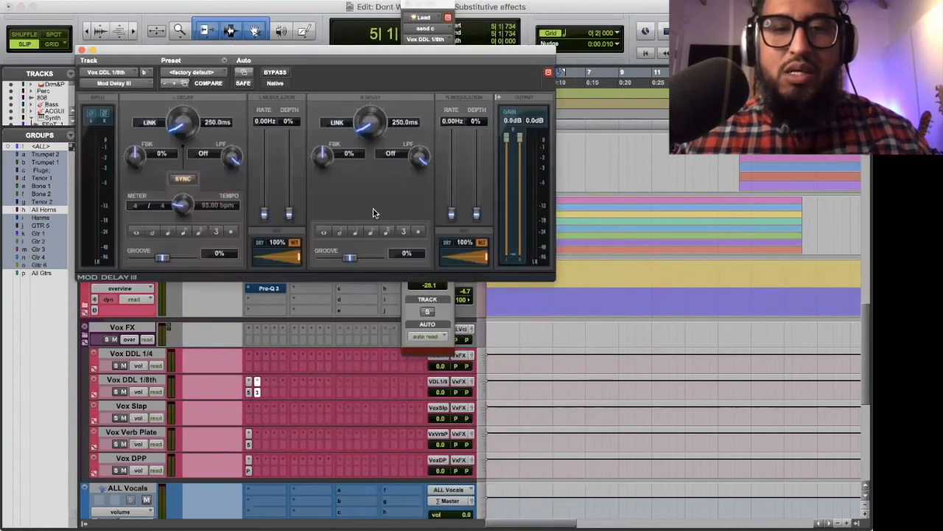
Set Mod Delay III to eighth-note delays, with low-pass filters at 995 Hz left and 1277 Hz right, and feedback at 15% left and 33% right.
drag(417, 166, 418, 219)
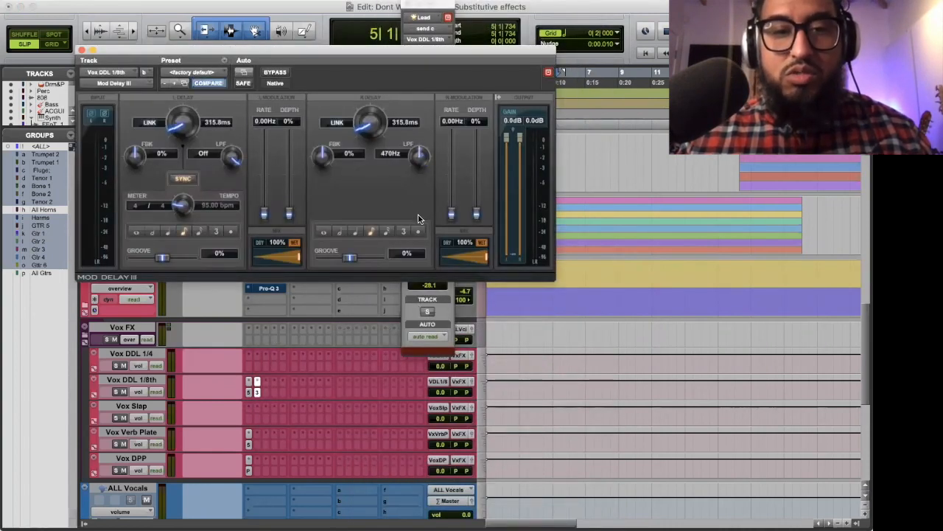
drag(419, 204, 423, 194)
drag(231, 156, 227, 196)
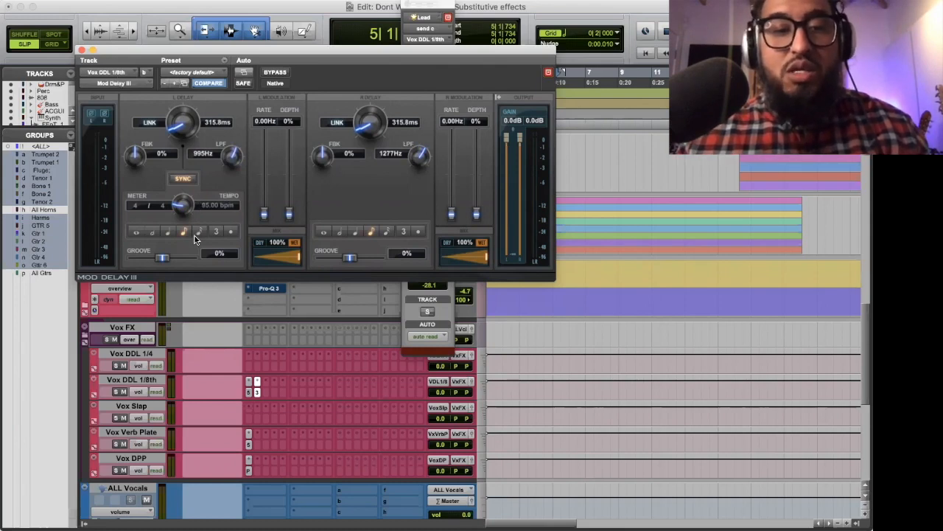
drag(142, 158, 141, 151)
drag(329, 152, 326, 144)
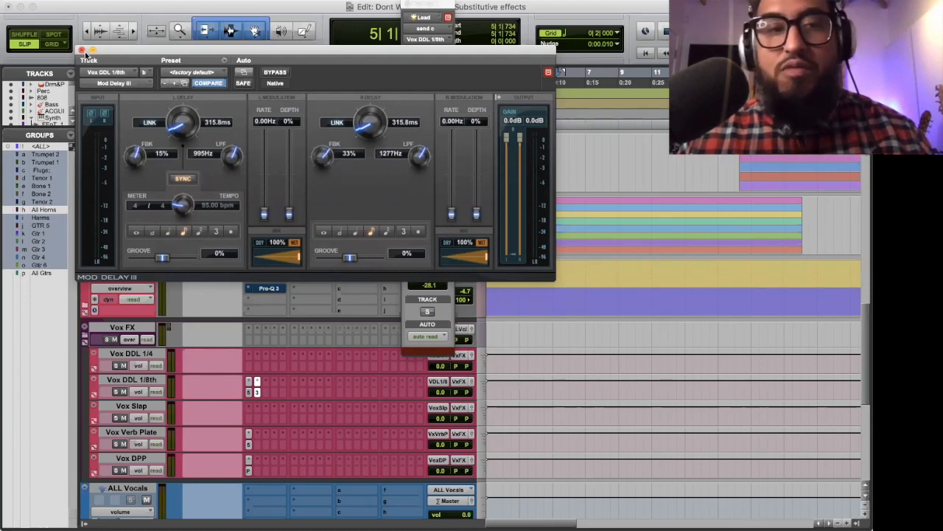
Close Mod Delay III and remove it from the Vox DDL 1/8th track's second insert slot.
click(81, 50)
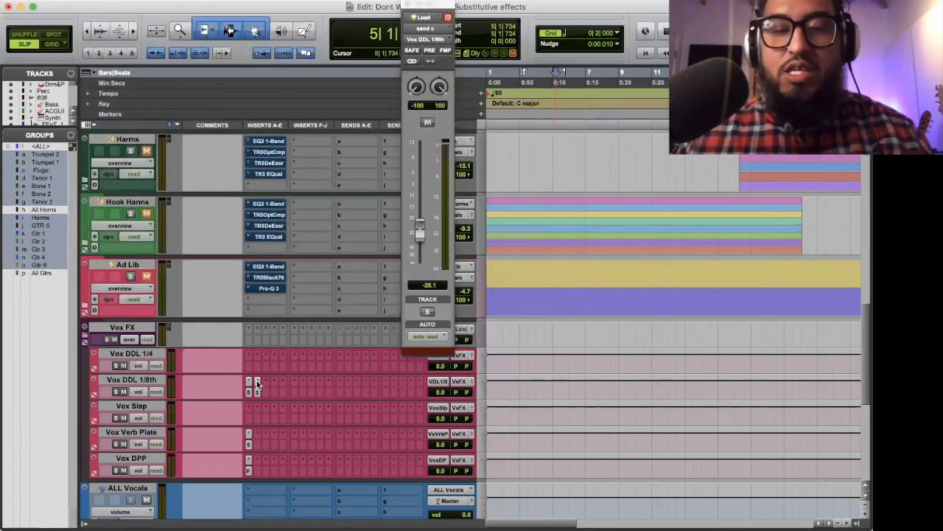
click(254, 332)
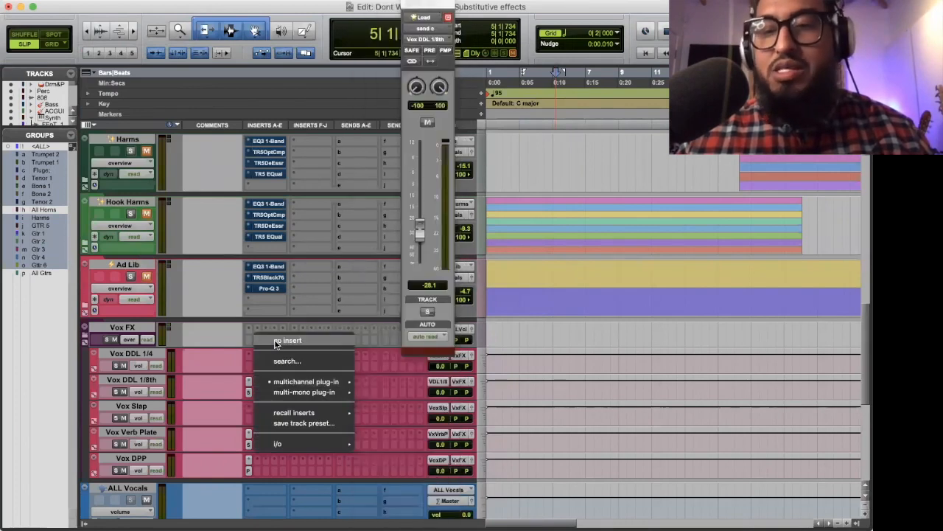
click(274, 341)
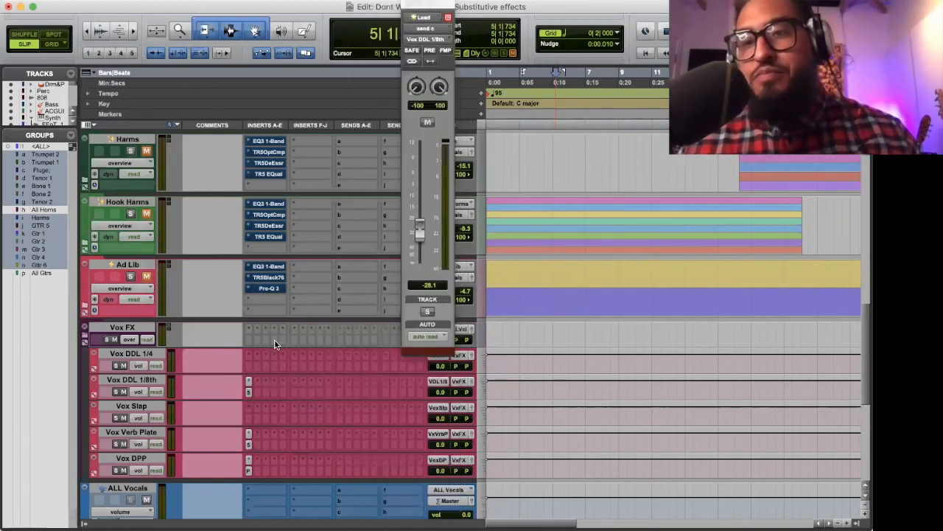